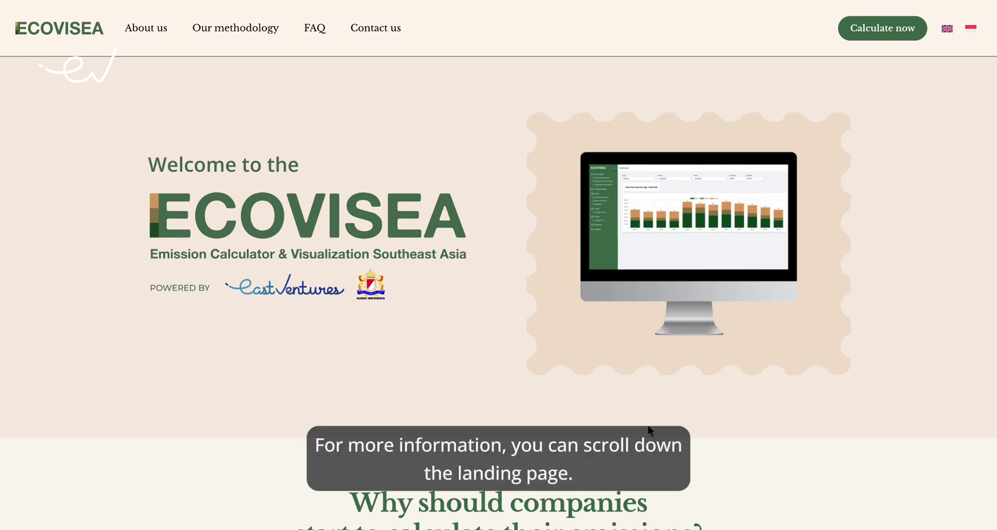
Read the landing page's section on why companies should start to calculate their emissions, including the Paris Agreement target and the calculator's purpose.
scroll(650, 430, down, 2)
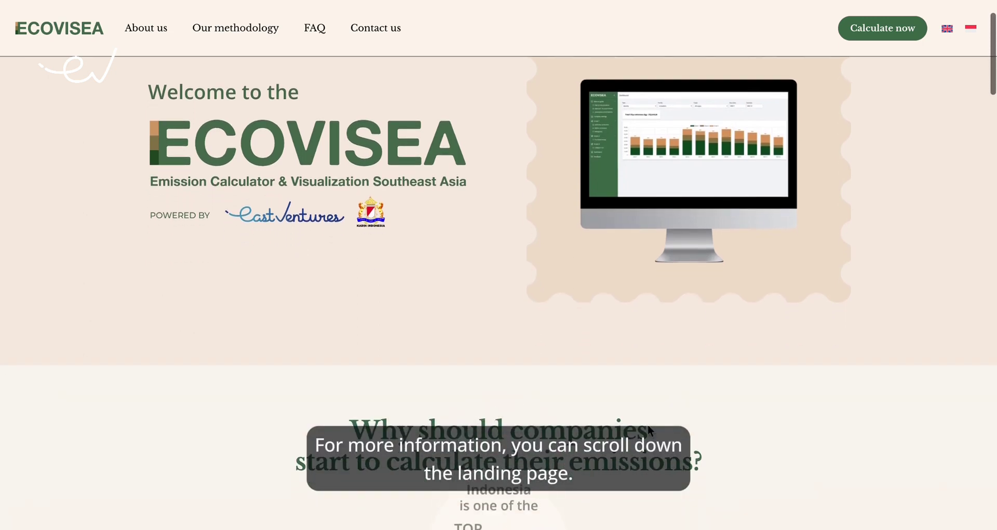
scroll(650, 430, down, 4)
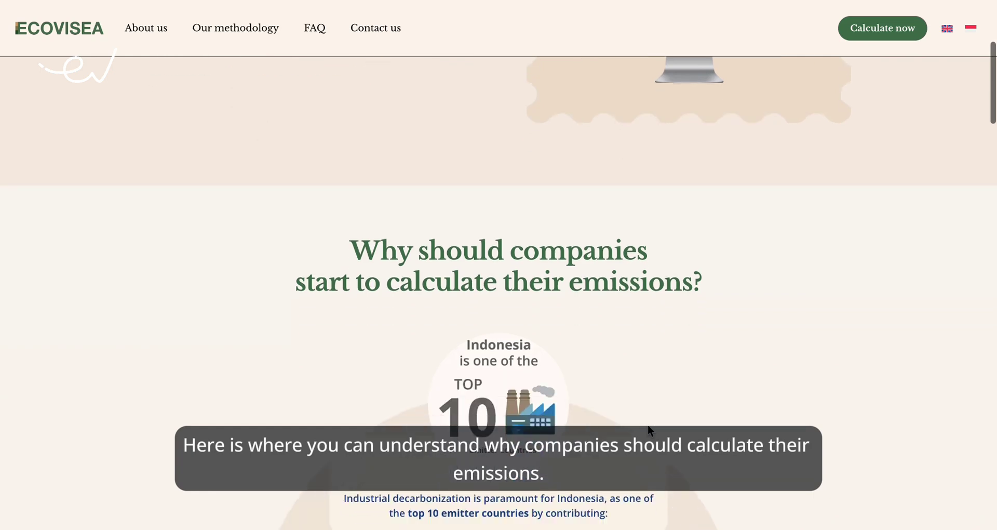
scroll(649, 427, down, 1)
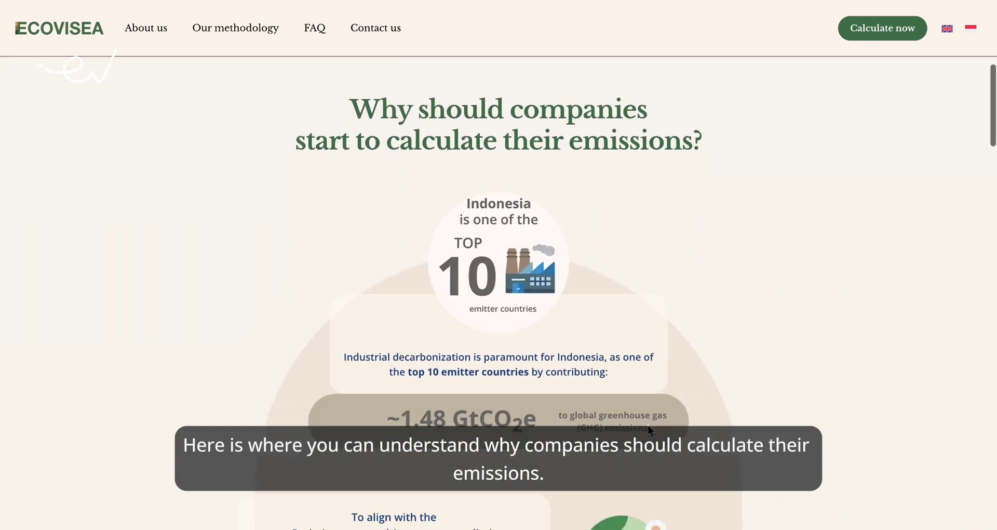
scroll(649, 425, down, 4)
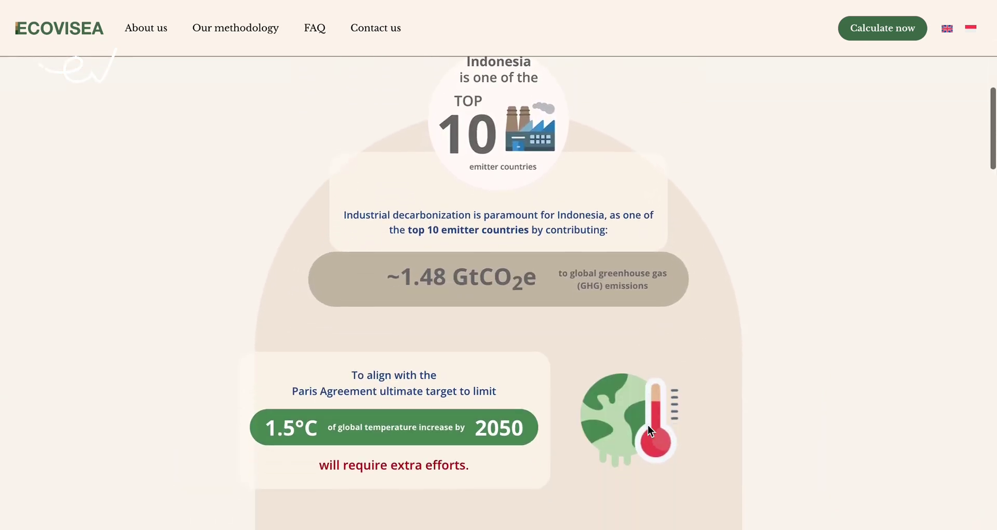
scroll(649, 430, down, 1)
scroll(649, 426, down, 2)
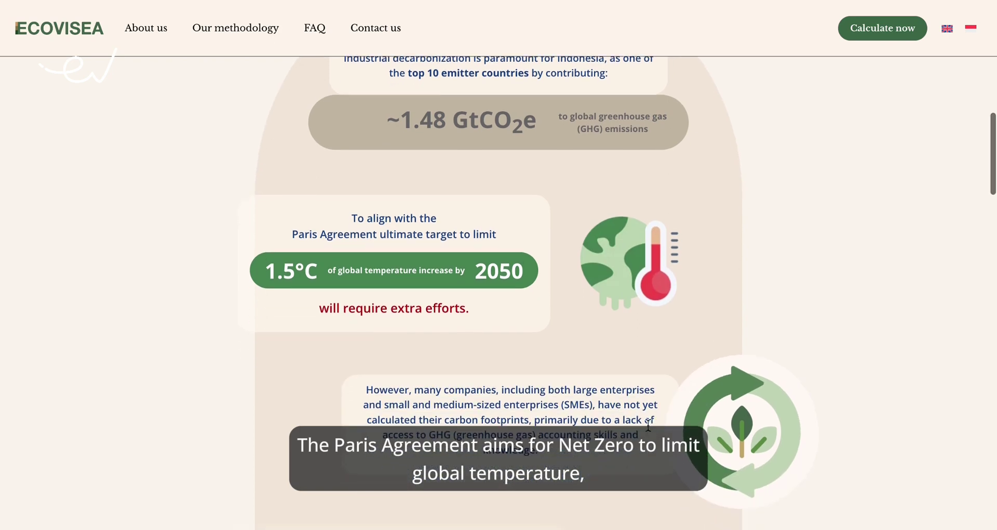
scroll(648, 424, down, 2)
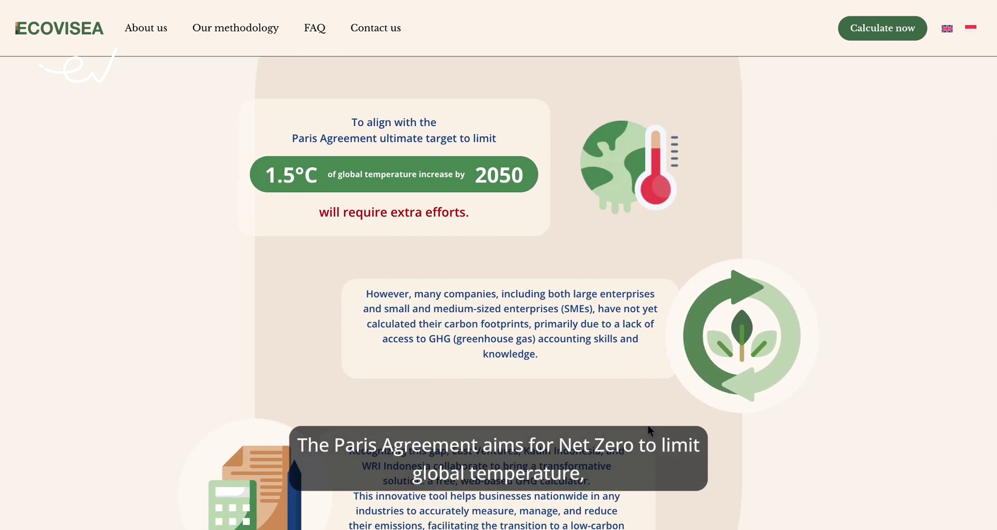
scroll(649, 430, down, 1)
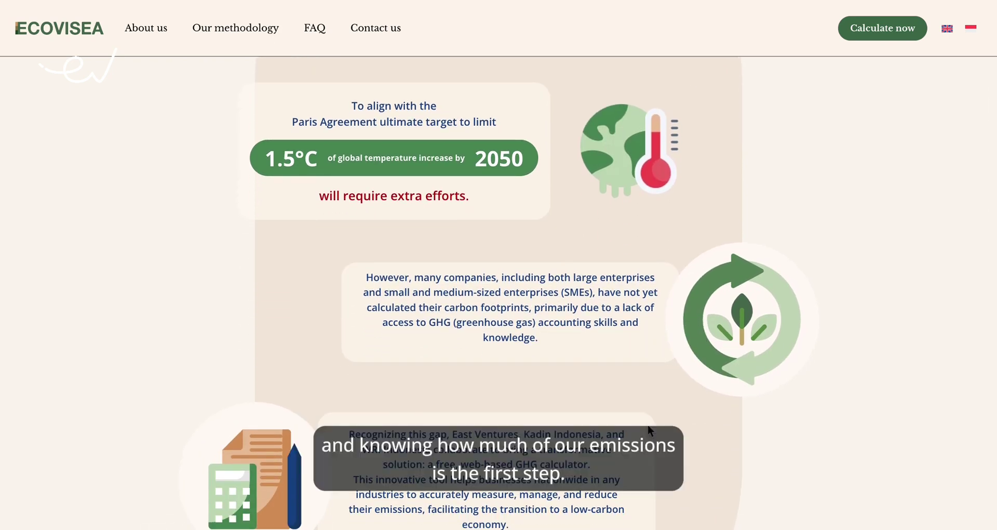
scroll(649, 430, down, 2)
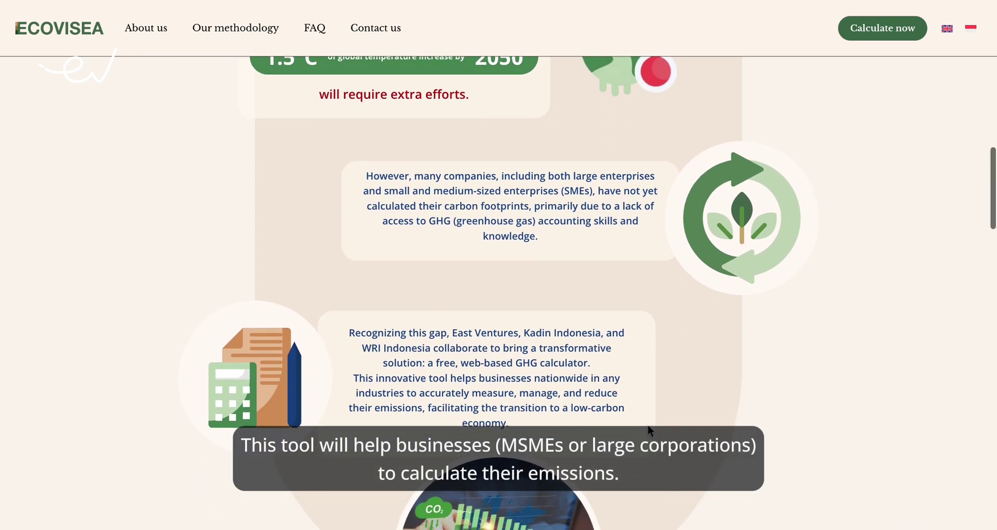
scroll(649, 430, down, 2)
scroll(649, 431, down, 1)
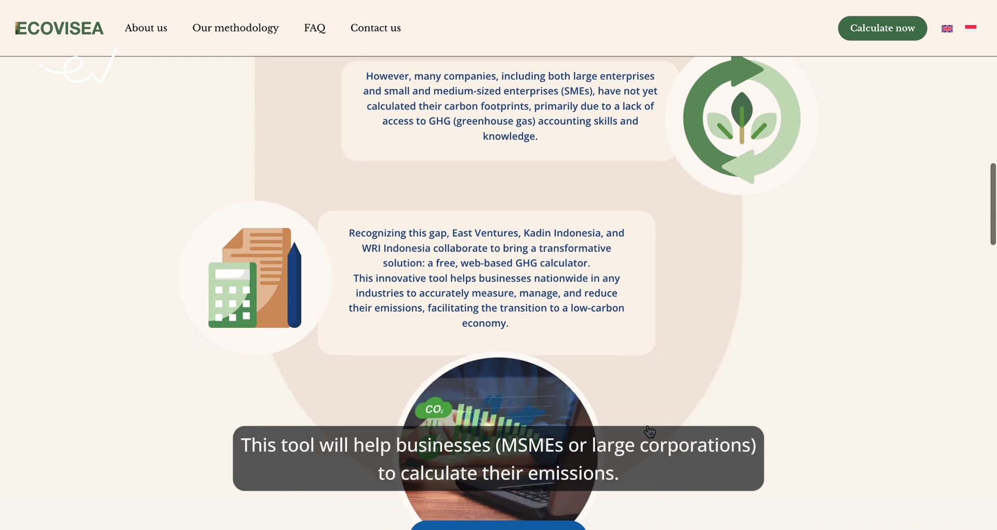
scroll(649, 430, down, 1)
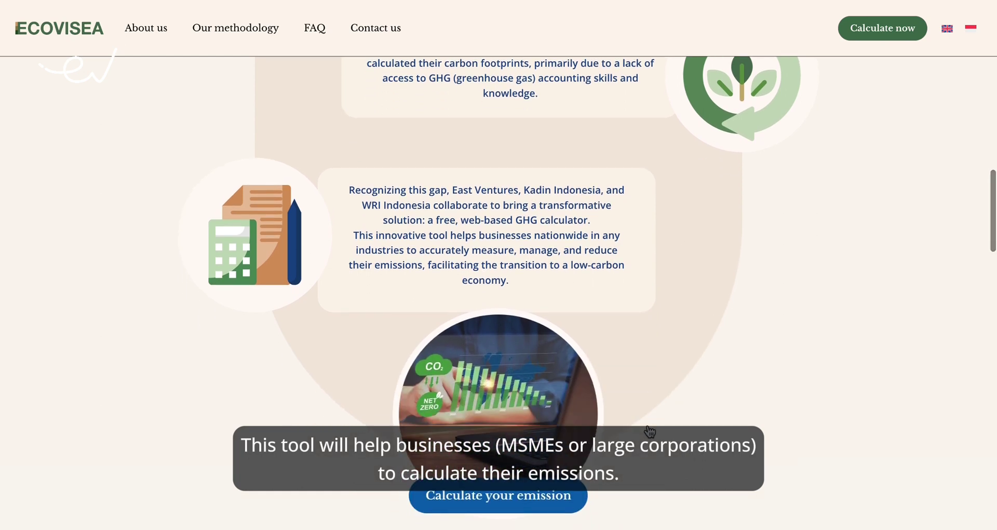
scroll(649, 430, down, 1)
scroll(649, 431, down, 3)
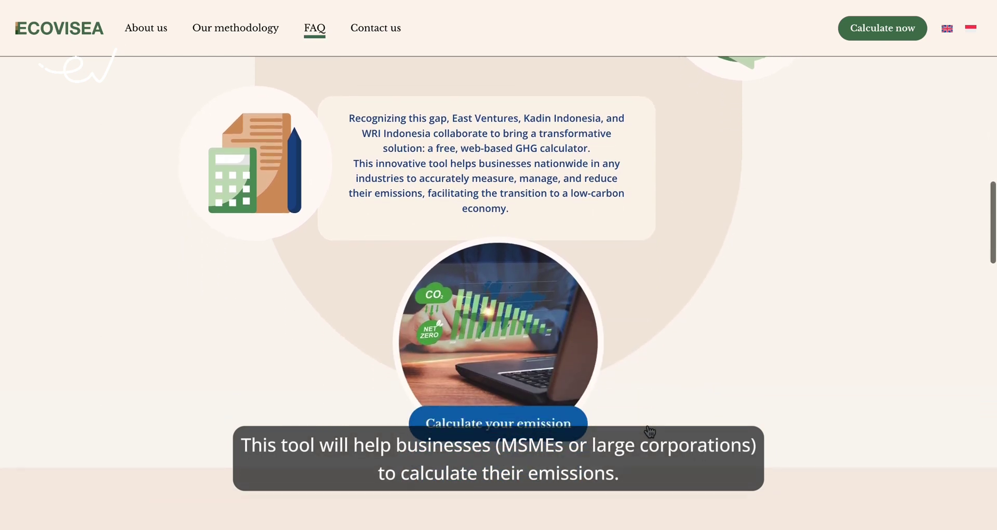
Read the landing page's Frequently Asked Questions and its contact information.
scroll(649, 431, down, 6)
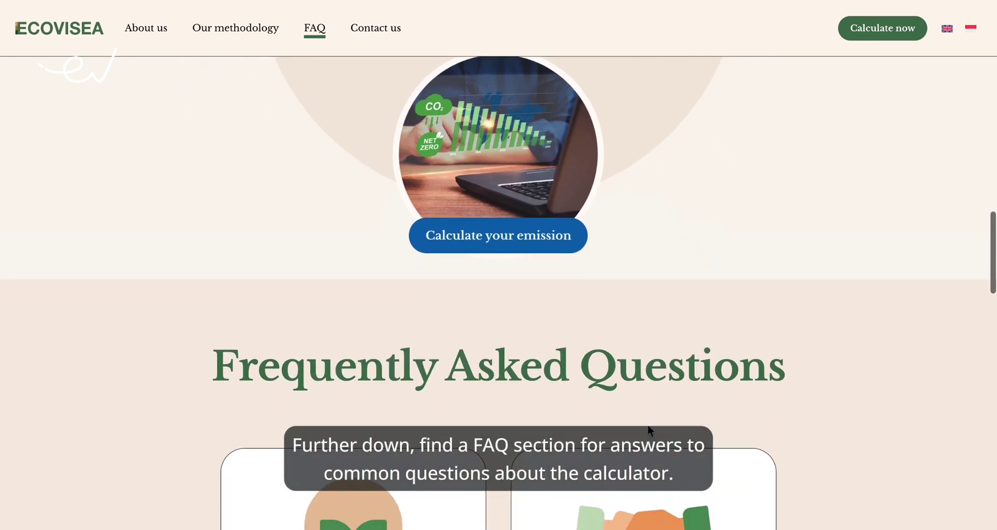
scroll(649, 430, down, 4)
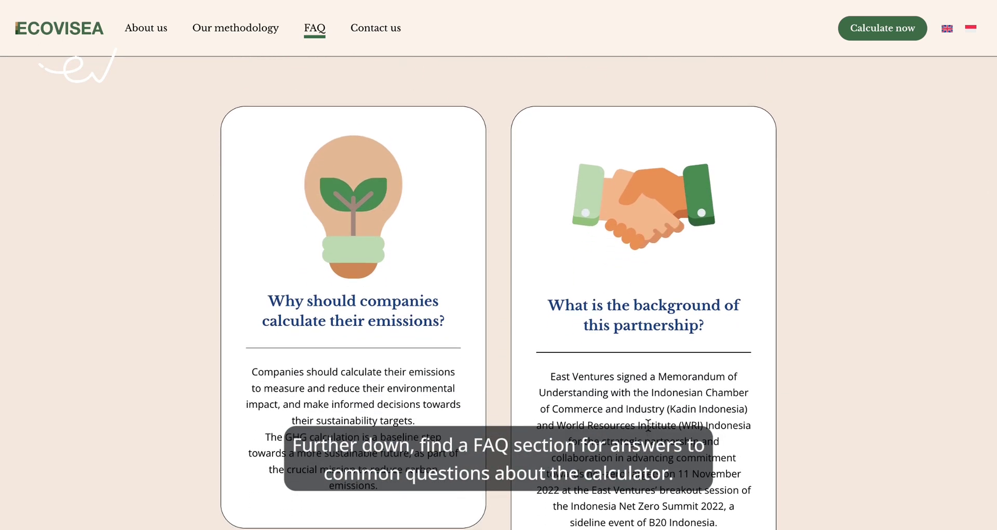
scroll(649, 430, down, 2)
scroll(648, 425, down, 15)
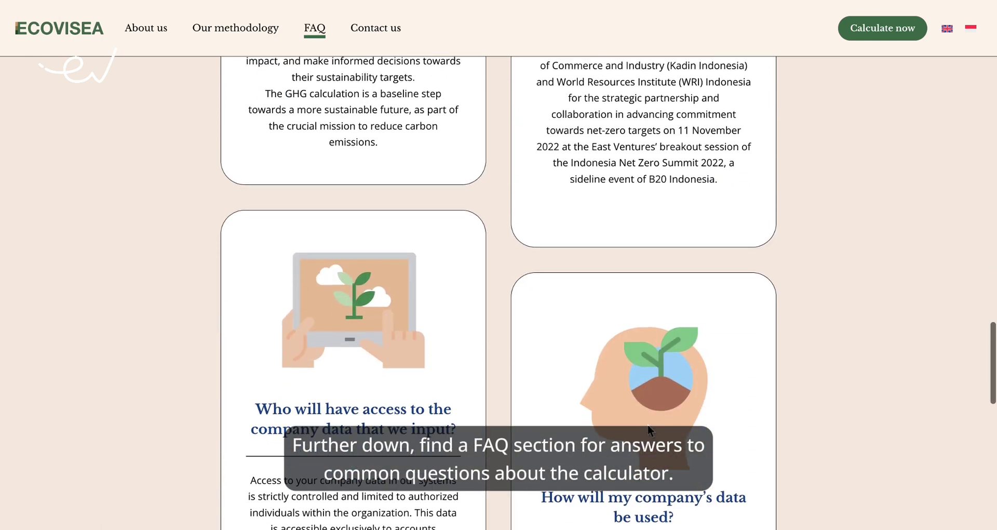
scroll(647, 425, down, 2)
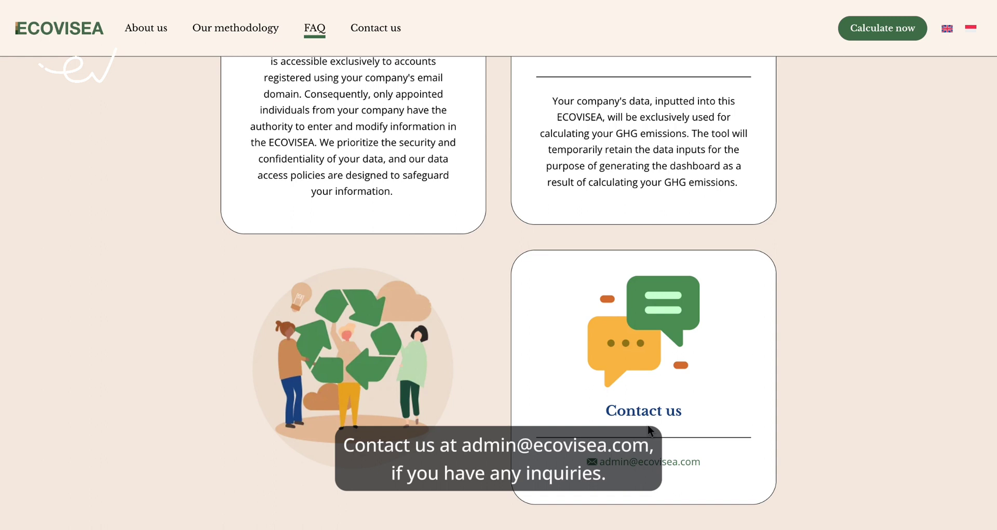
scroll(649, 430, down, 2)
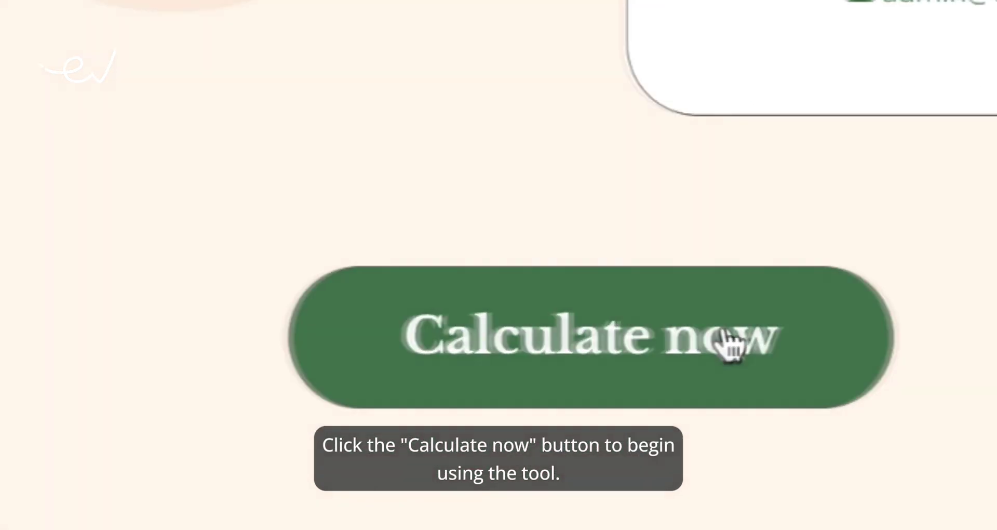
Open the emission calculator from the landing page, view the account registration form and return to the sign-in form.
click(637, 345)
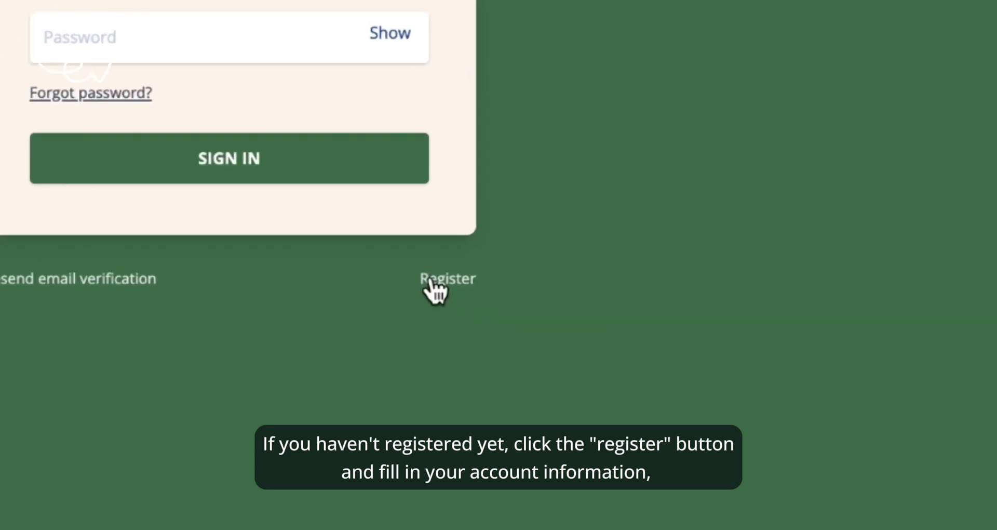
click(432, 283)
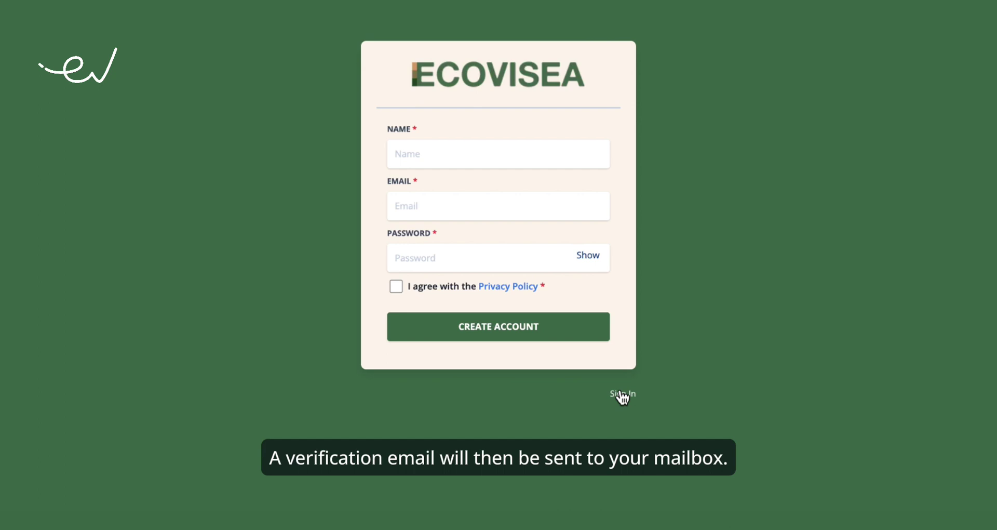
click(621, 393)
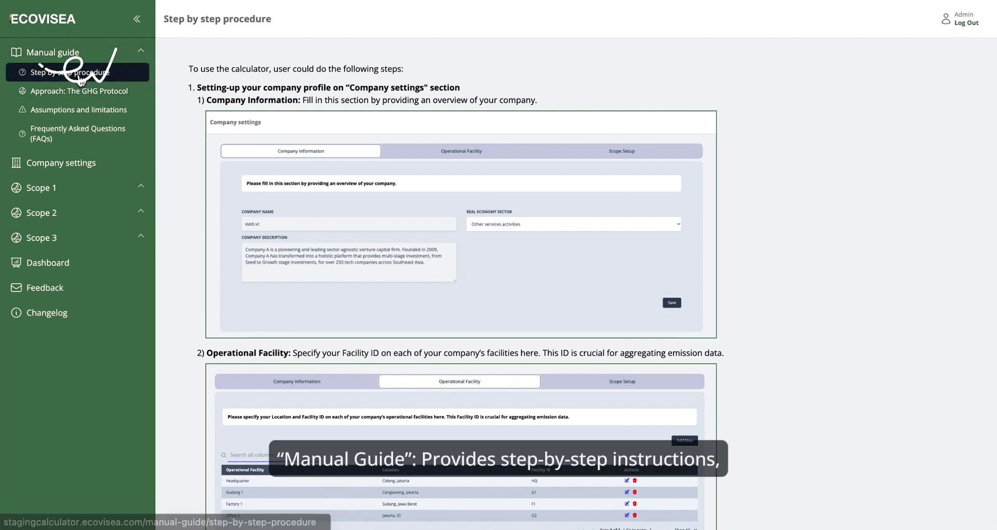
Examine the manual guide's GHG Protocol approach, including the diagram of the three emission scopes.
click(84, 95)
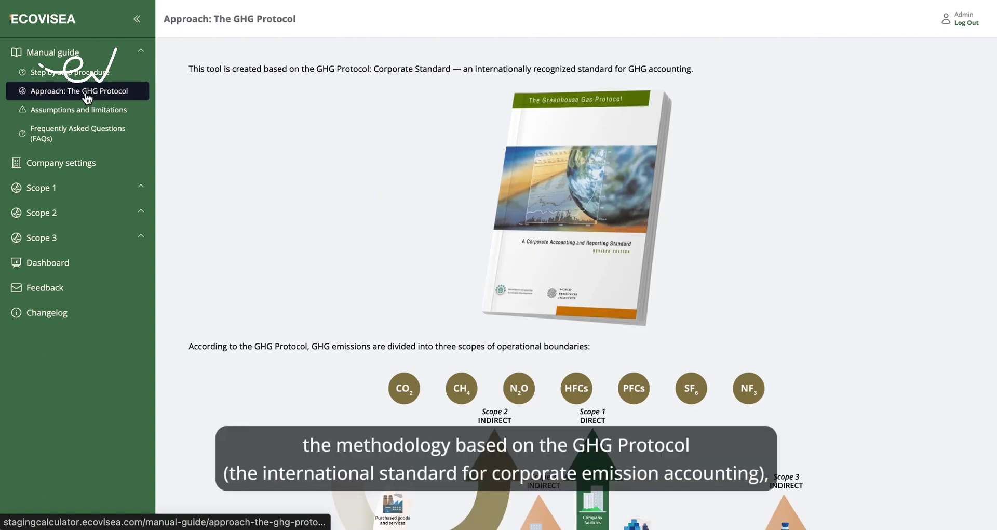
scroll(255, 172, down, 3)
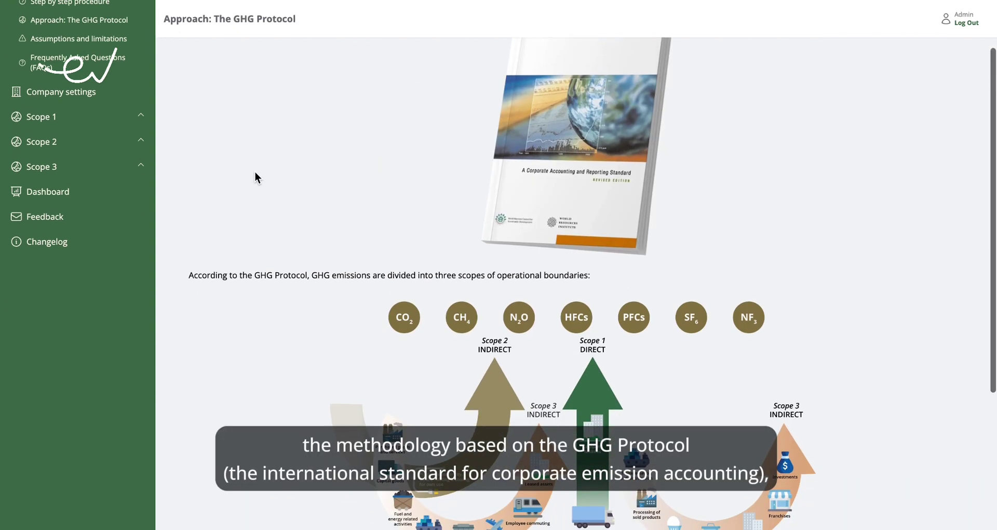
scroll(255, 172, down, 1)
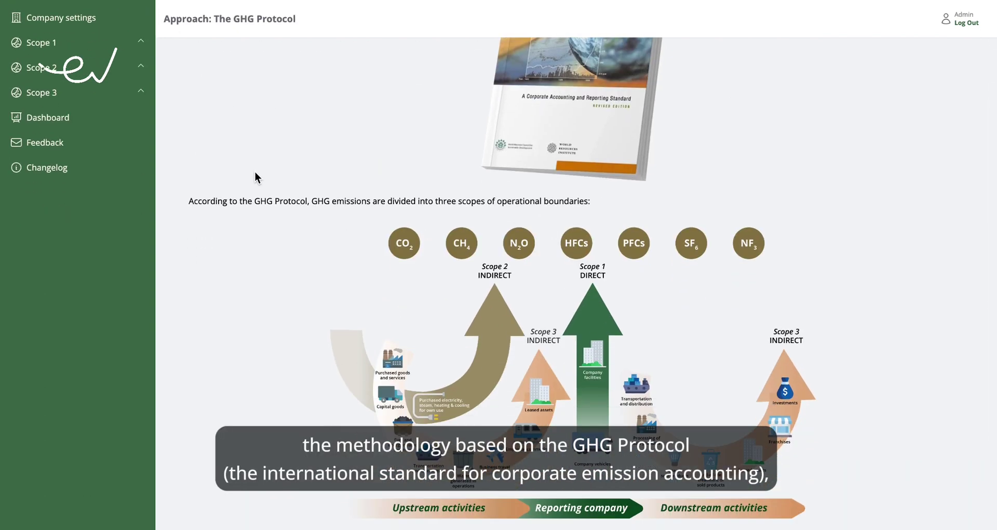
scroll(255, 172, down, 1)
scroll(255, 172, up, 5)
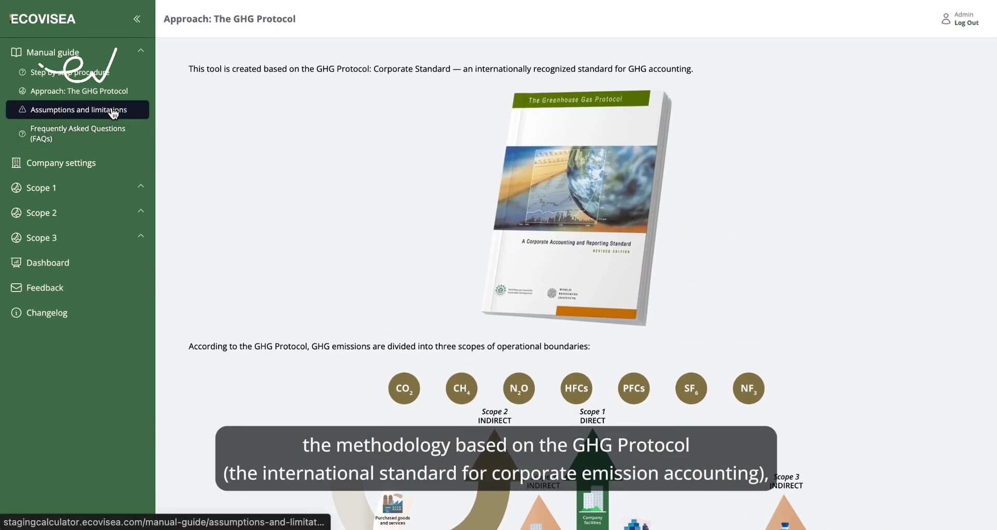
View the manual guide's assumptions and limitations and its frequently asked questions.
click(113, 113)
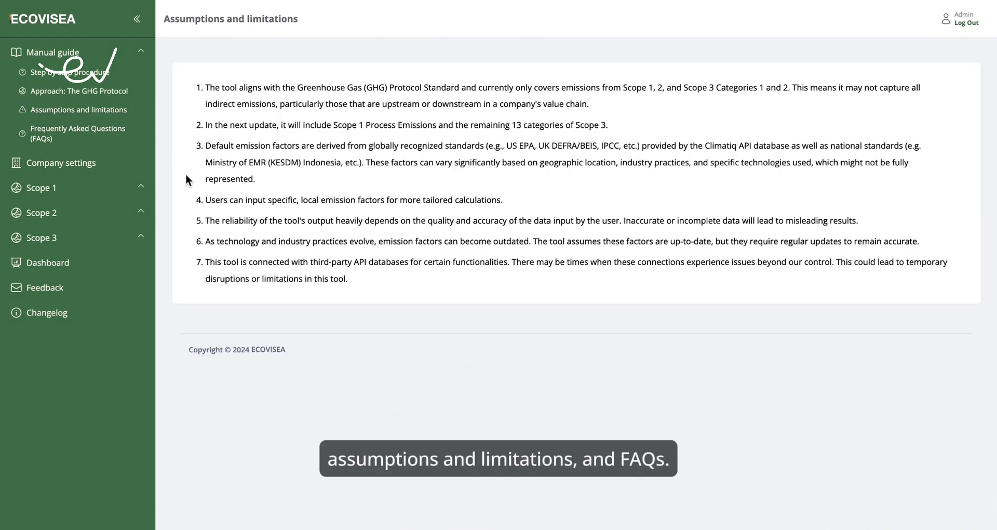
click(85, 138)
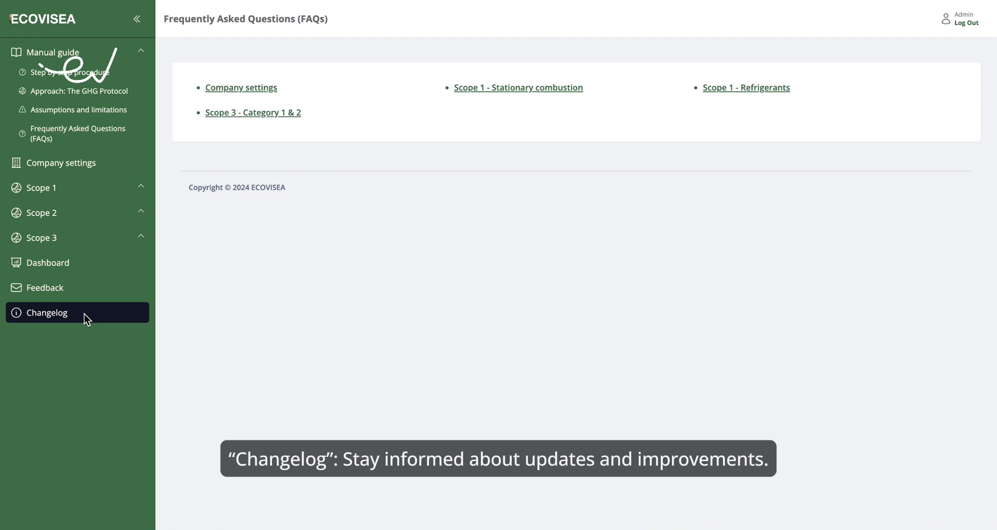
Review the company information and operational facilities in the company settings, and view the new-facility form without saving an entry.
click(64, 164)
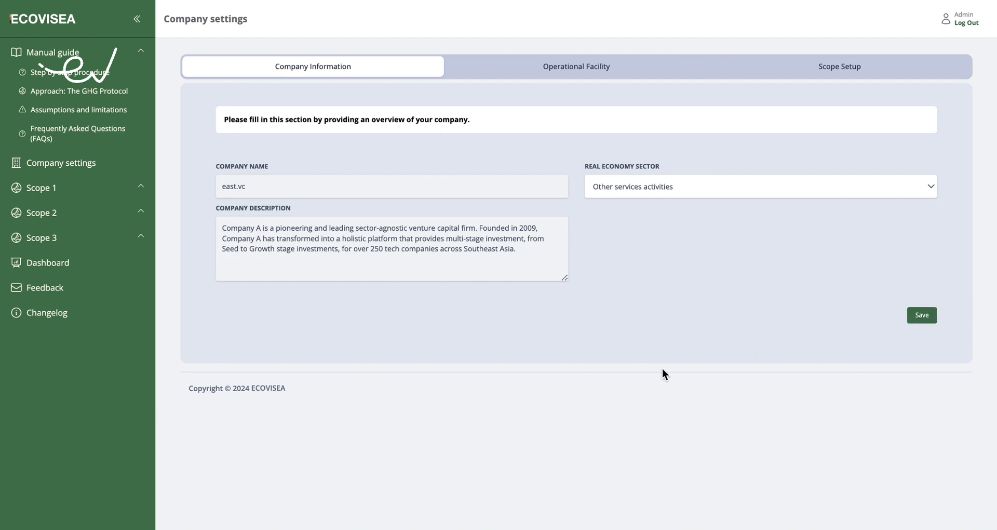
click(592, 77)
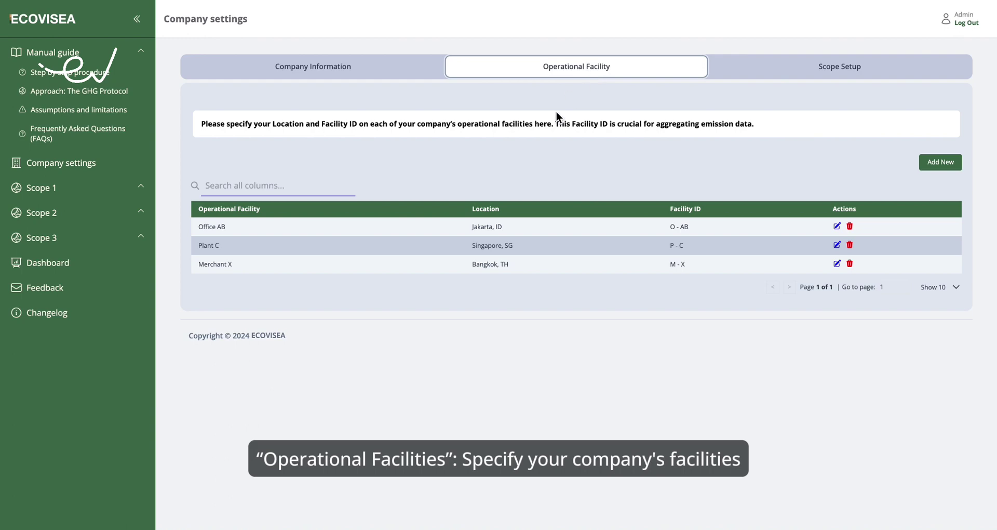
click(945, 161)
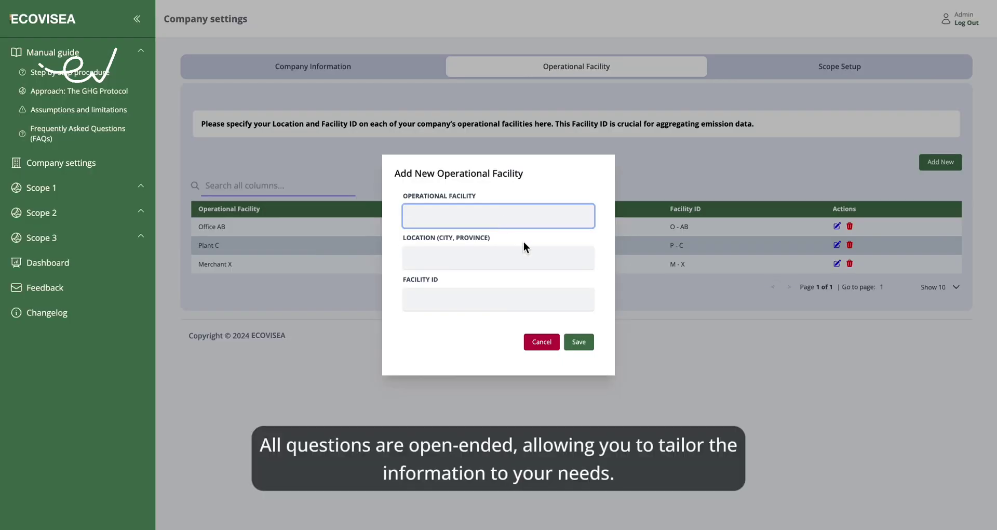
click(541, 342)
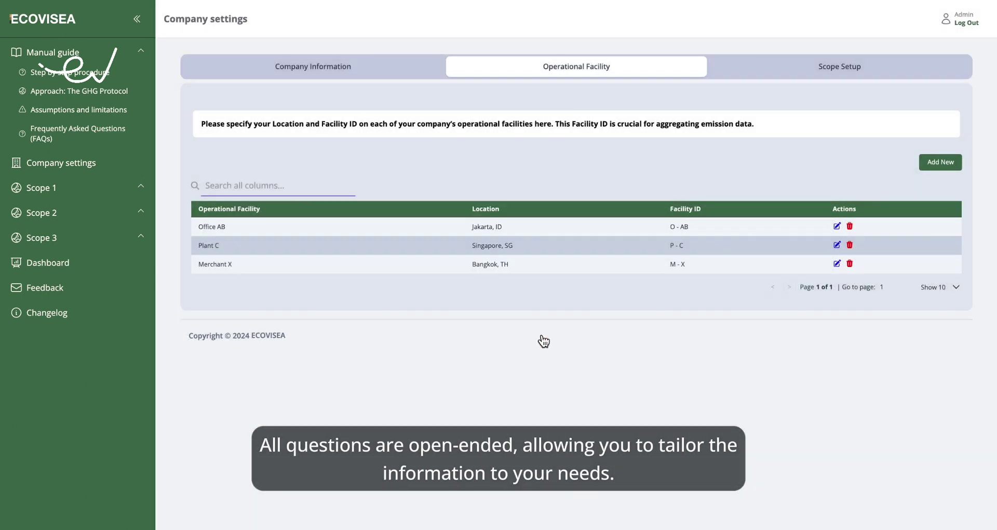
Answer Yes in the Scope Setup for Stationary Combustion, Mobile Combustion, Refrigerants, Purchased Energy and Category 1 & 2, and submit the answers.
click(804, 72)
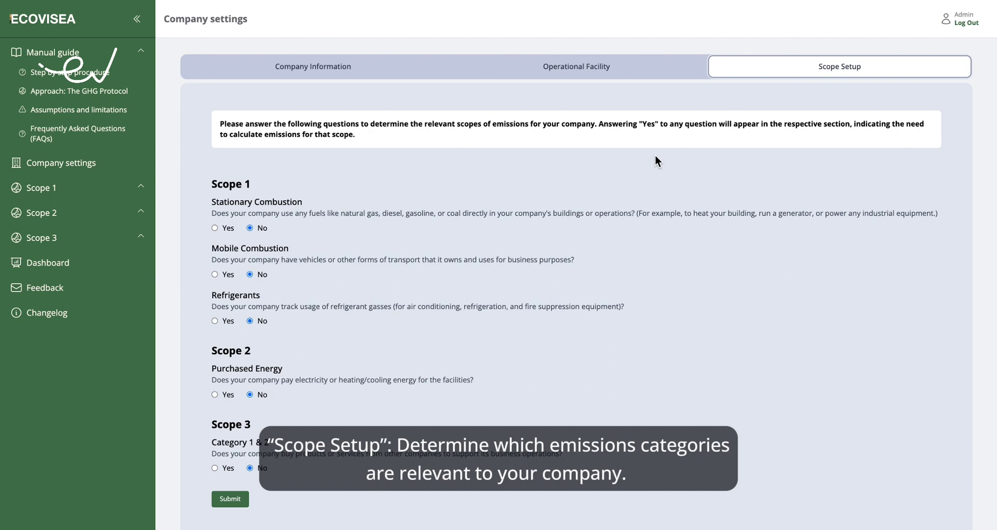
click(215, 227)
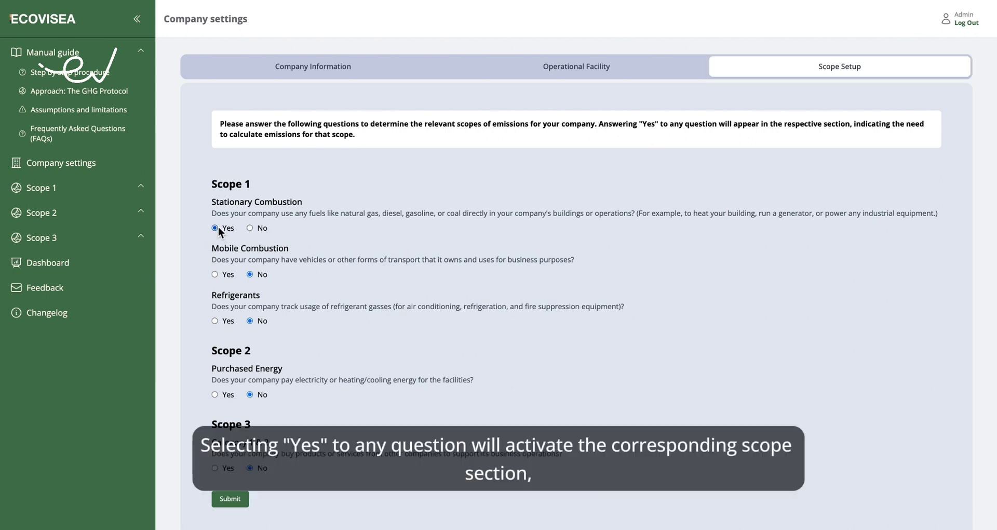
click(214, 274)
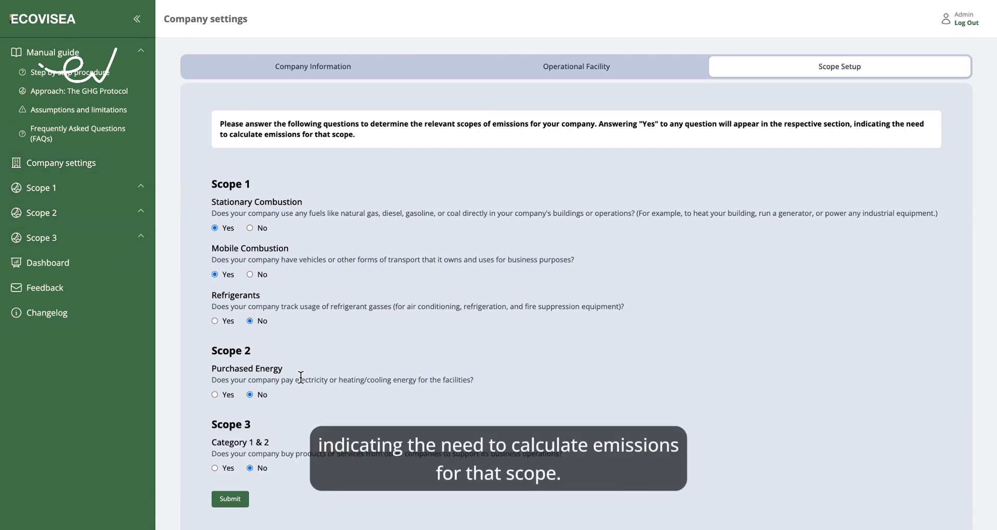
click(215, 321)
click(215, 394)
click(214, 465)
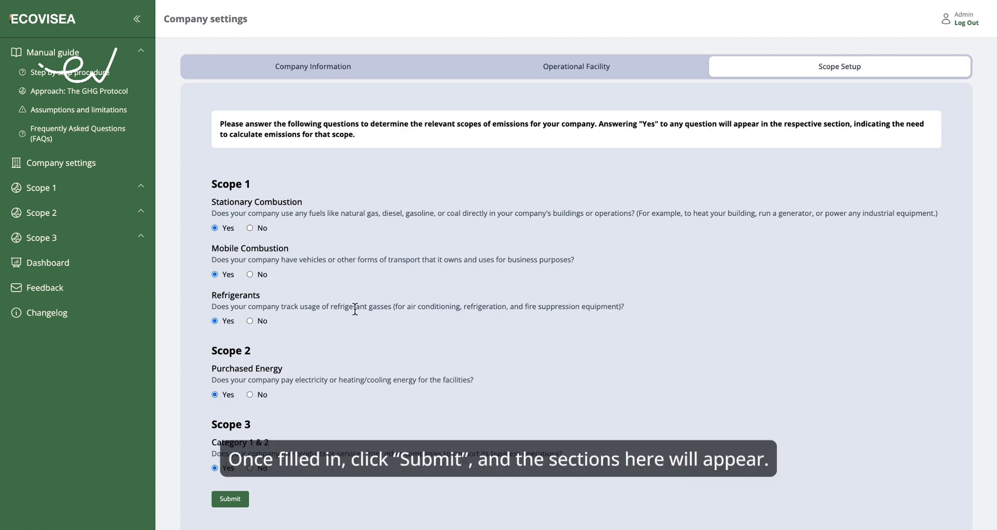
click(230, 499)
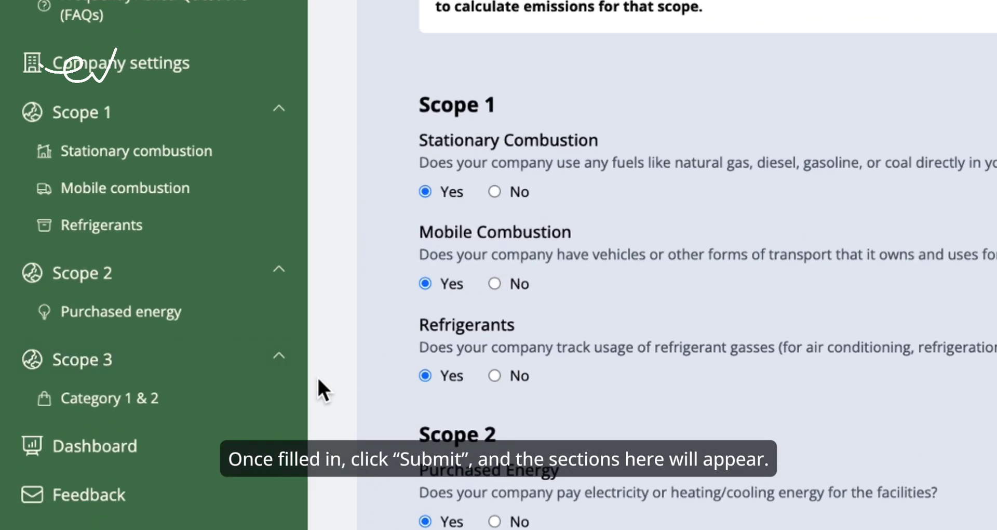
key(super+shift+4)
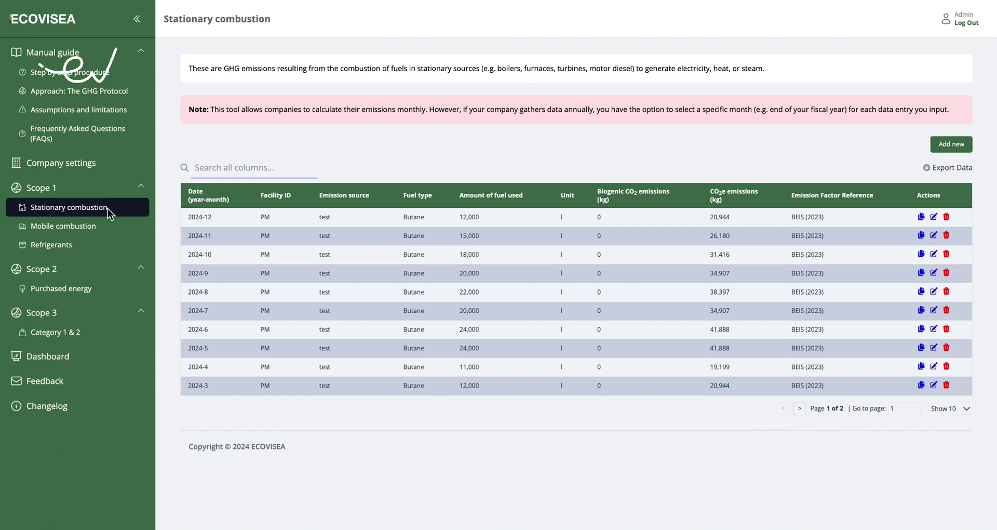
Start a new stationary combustion entry with the month set to December and the equipment type to Boiler.
click(959, 146)
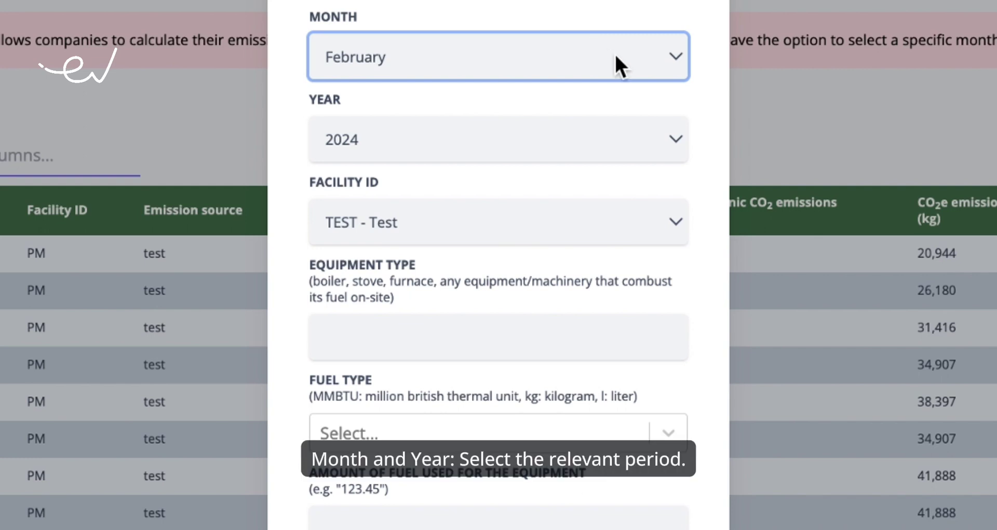
click(615, 58)
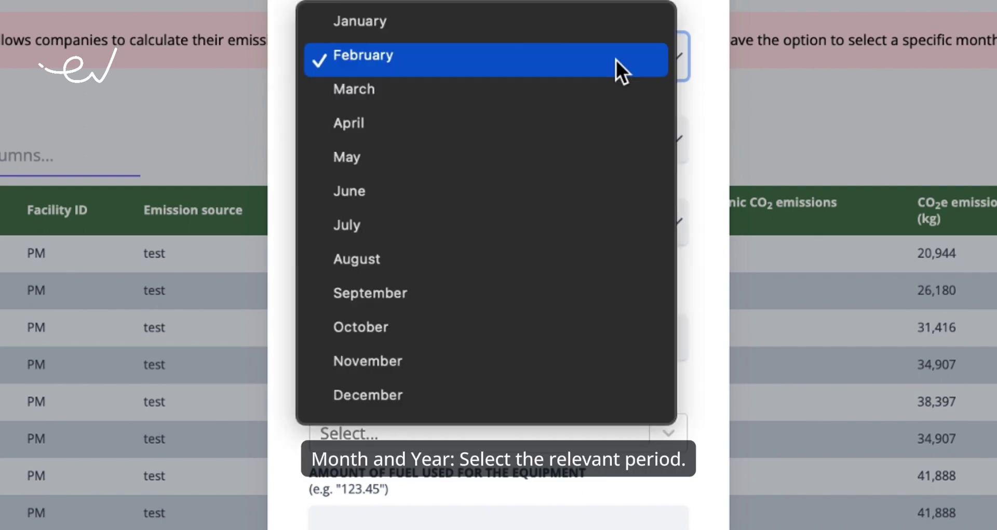
click(412, 410)
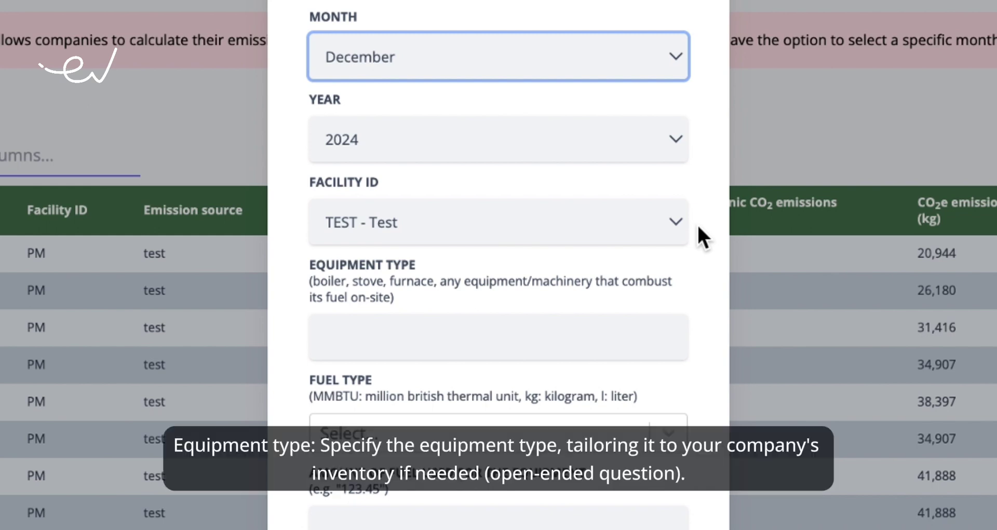
click(563, 324)
text(Boiler)
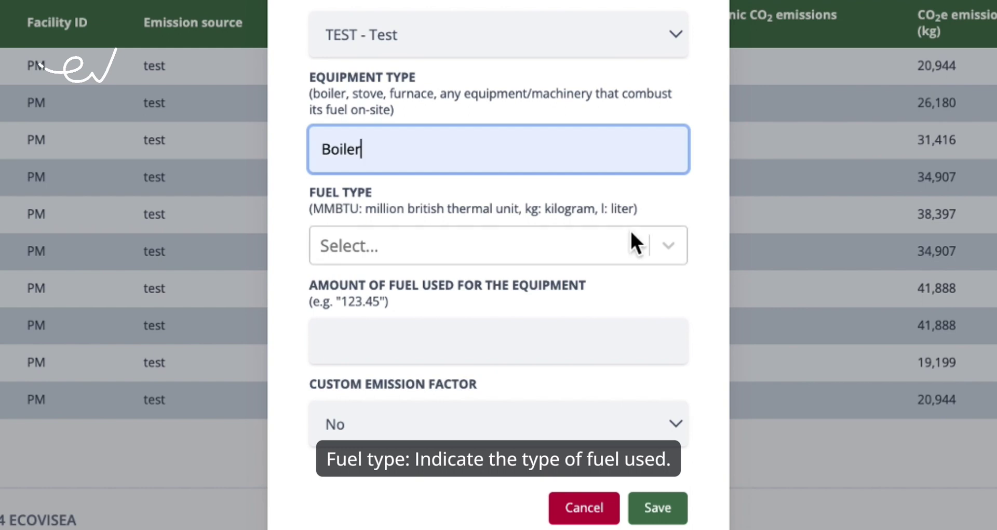
Set the entry's fuel type to Liquified Natural Gas (LNG) - l and the amount of fuel used to 1000.
click(586, 247)
scroll(515, 414, down, 2)
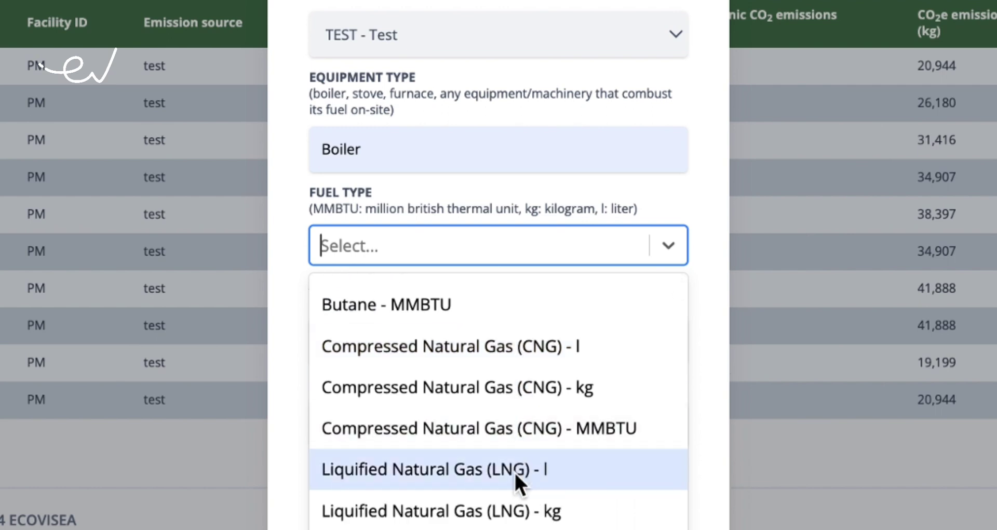
click(515, 471)
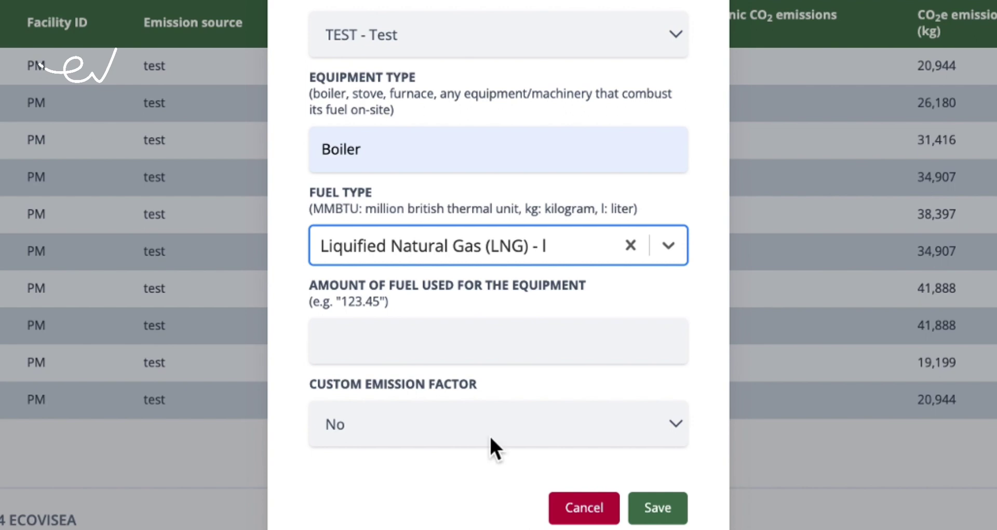
click(417, 331)
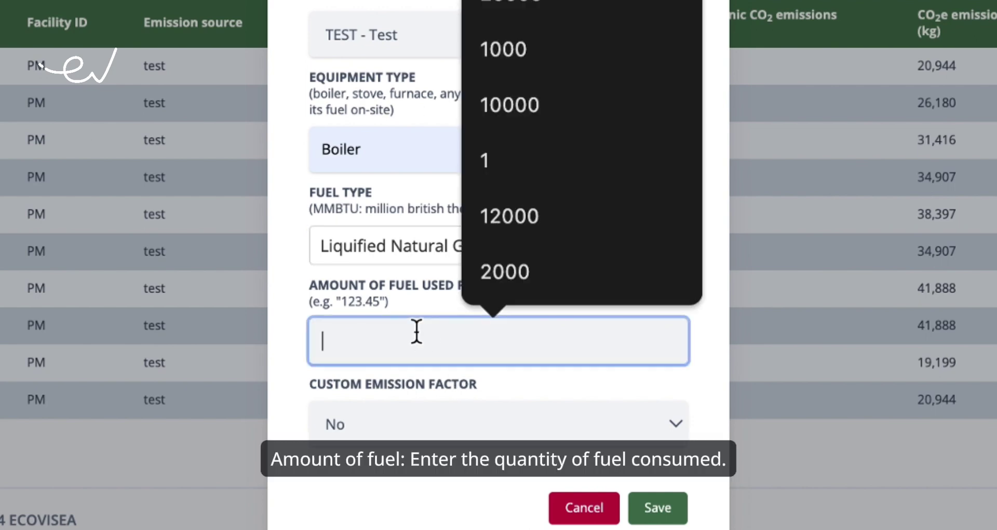
click(569, 51)
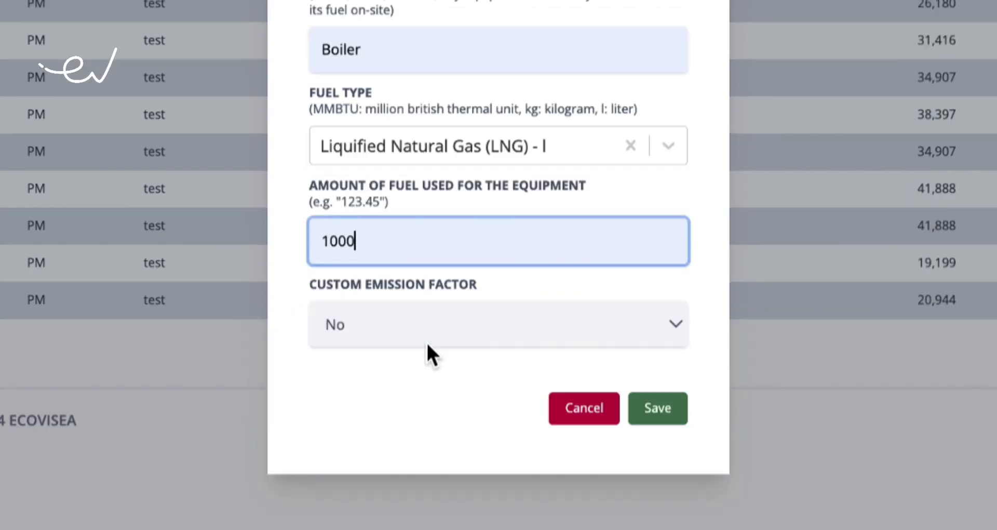
Switch Custom Emission Factor to Yes to view its emission factor value field, and set it back to No.
click(456, 334)
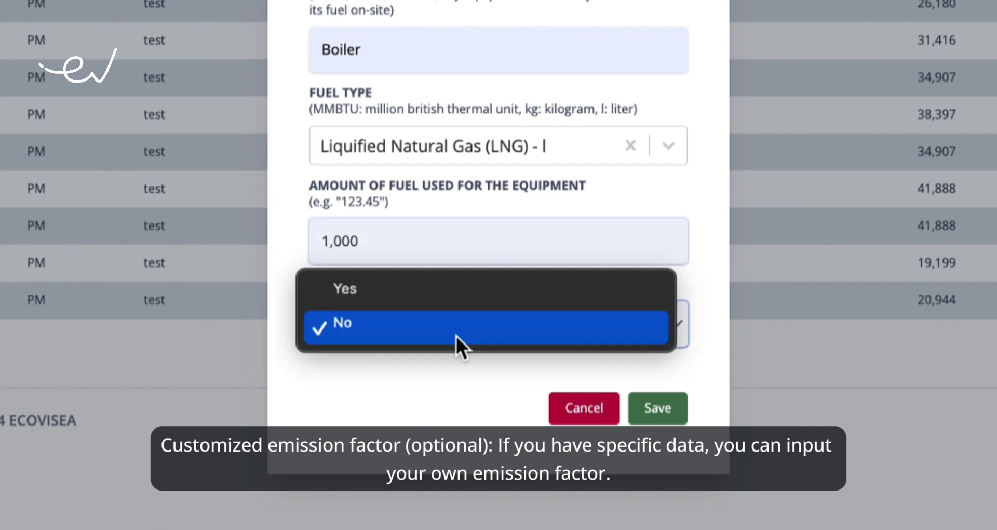
click(456, 291)
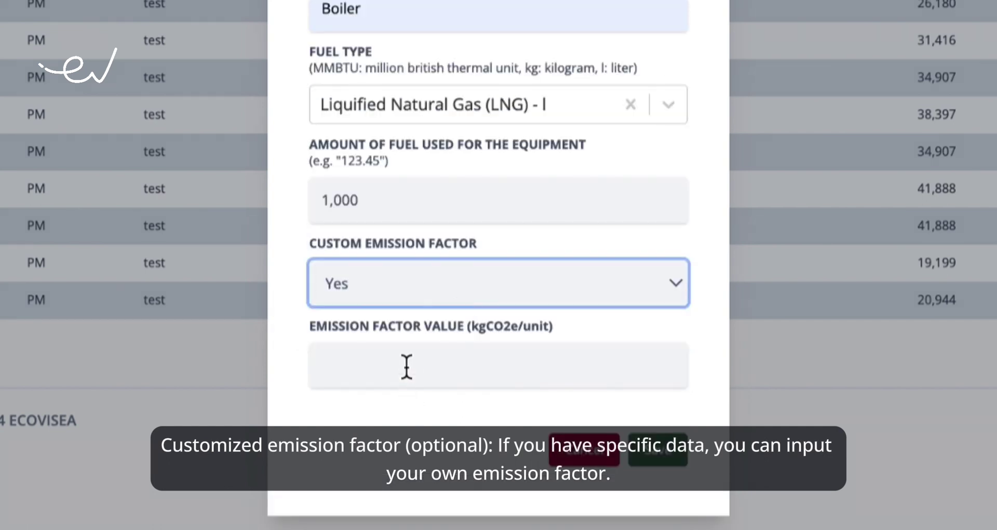
click(499, 299)
click(490, 315)
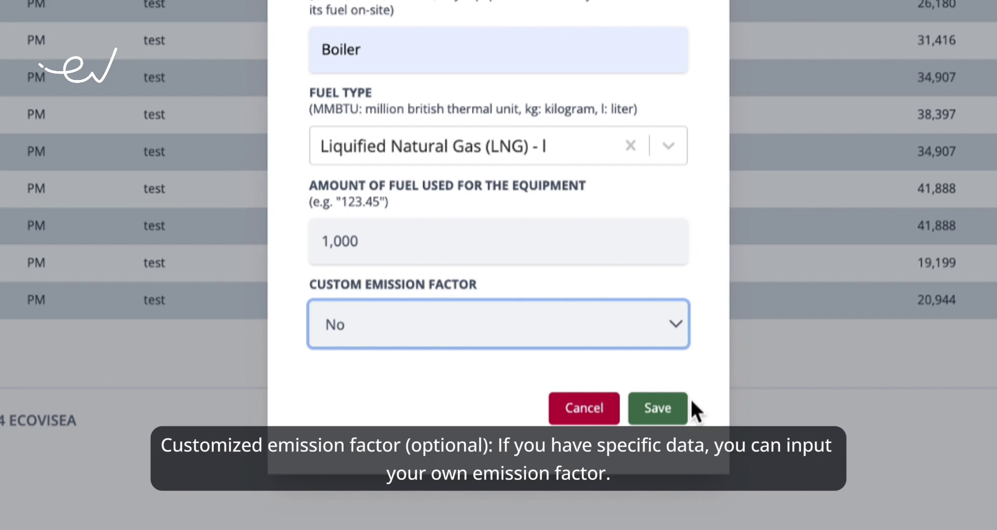
Save the new stationary combustion entry for the boiler.
click(658, 414)
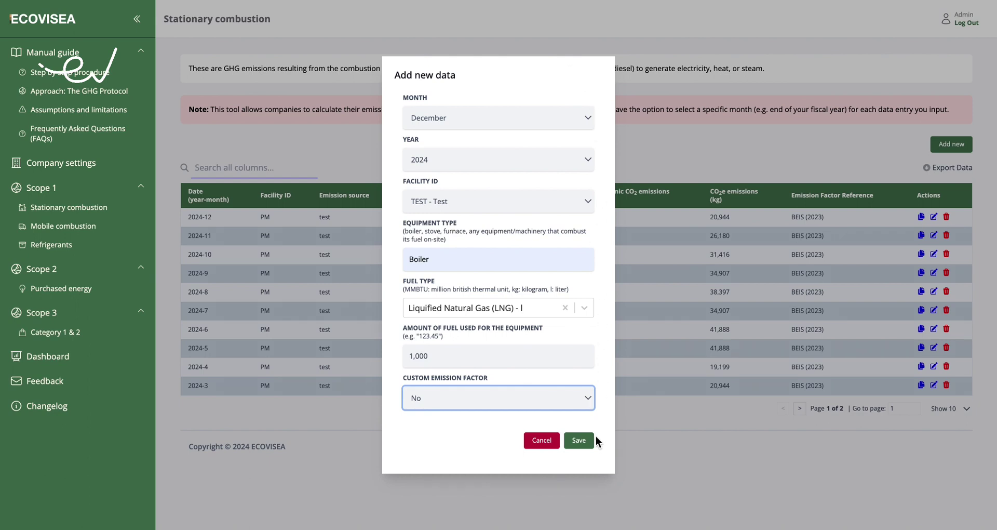
click(577, 442)
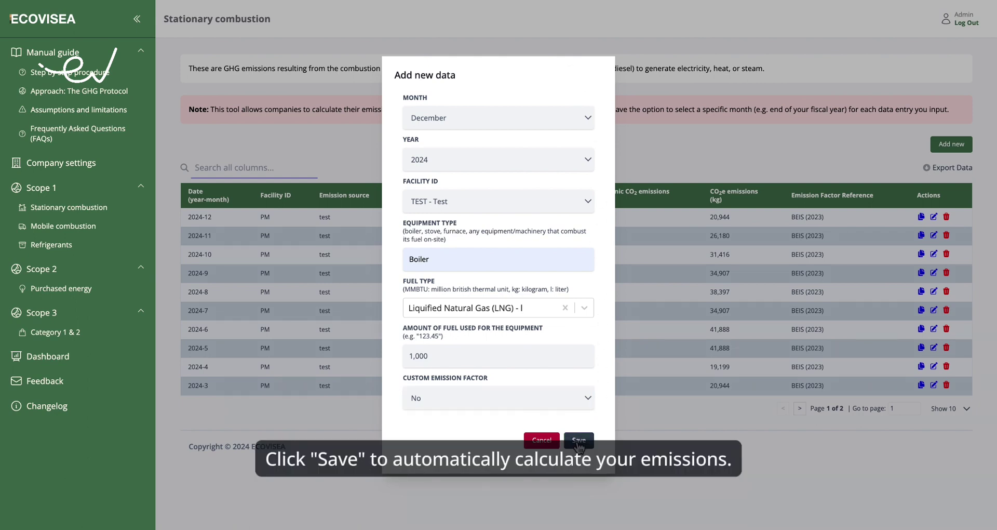
click(577, 442)
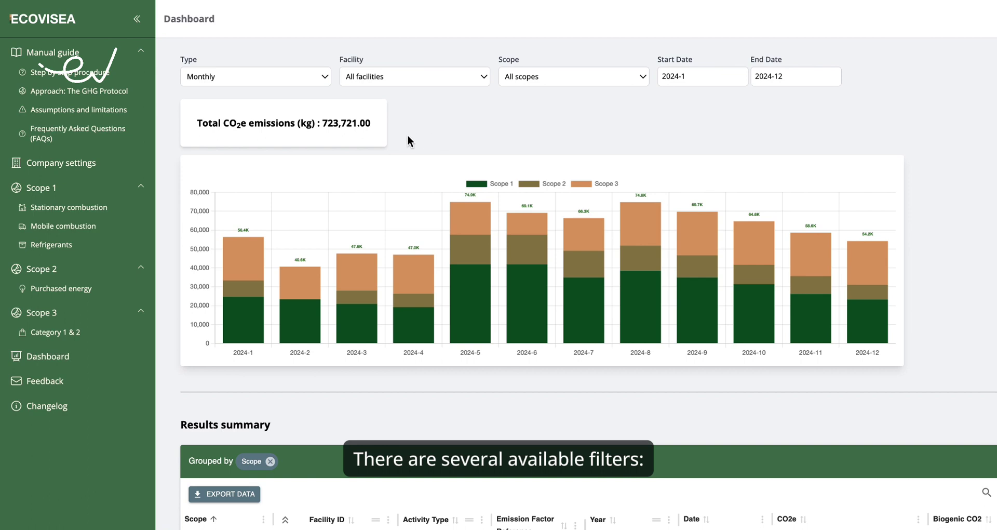
Set the dashboard's emissions type to Yearly and view the scope filter options, keeping All scopes.
click(260, 77)
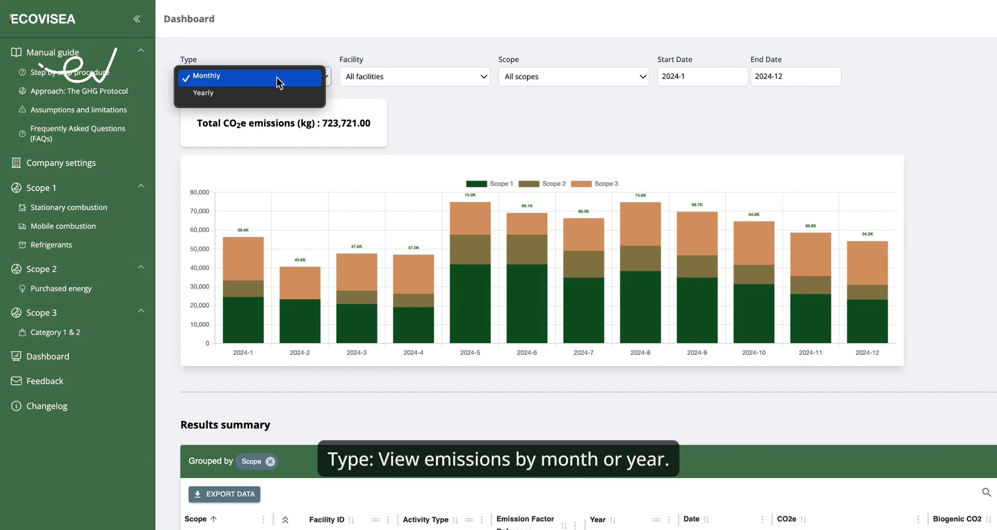
click(253, 98)
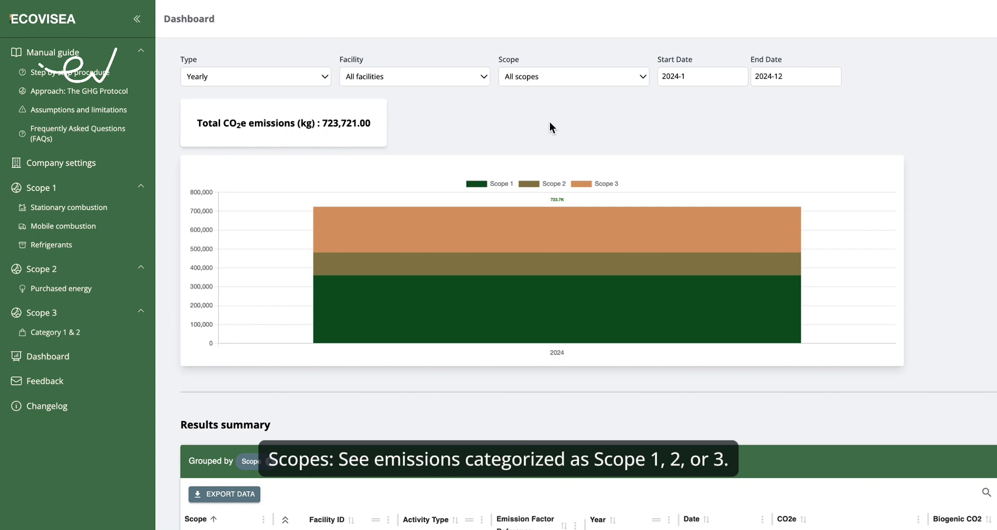
click(547, 80)
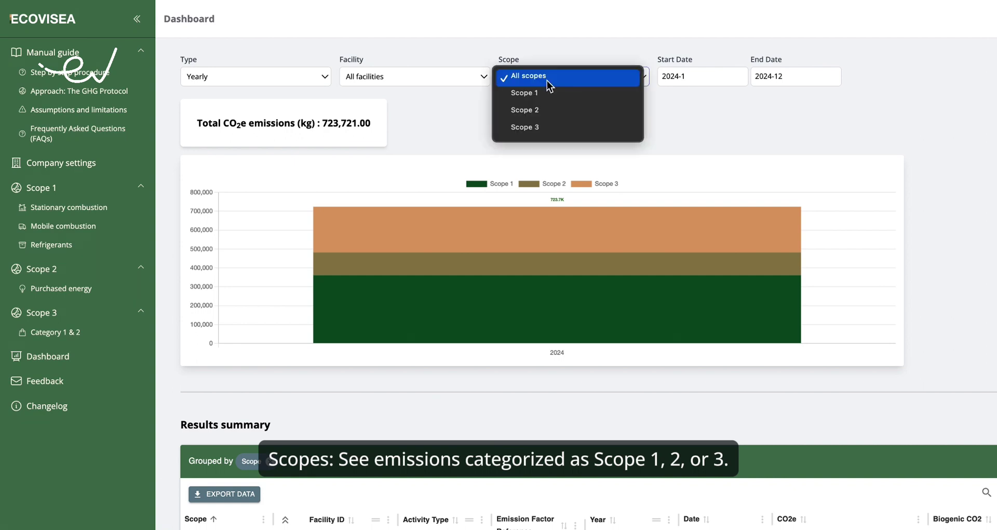
click(702, 124)
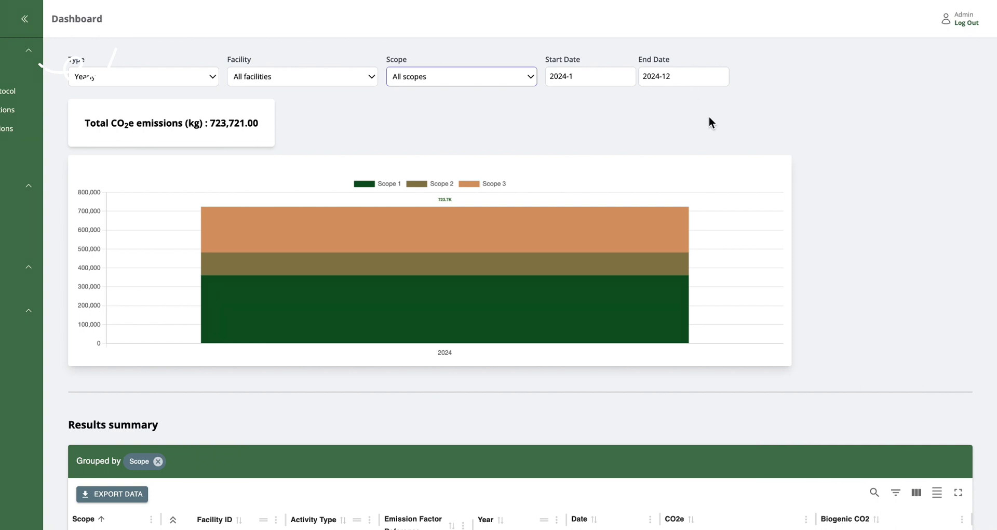
View the dashboard's Results summary table and open the column actions for Facility ID.
scroll(709, 118, down, 2)
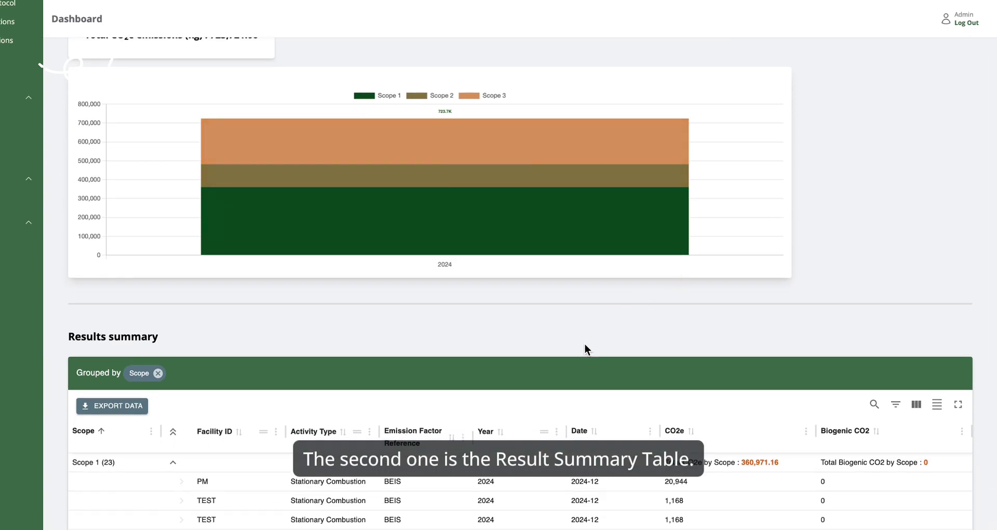
scroll(584, 346, down, 5)
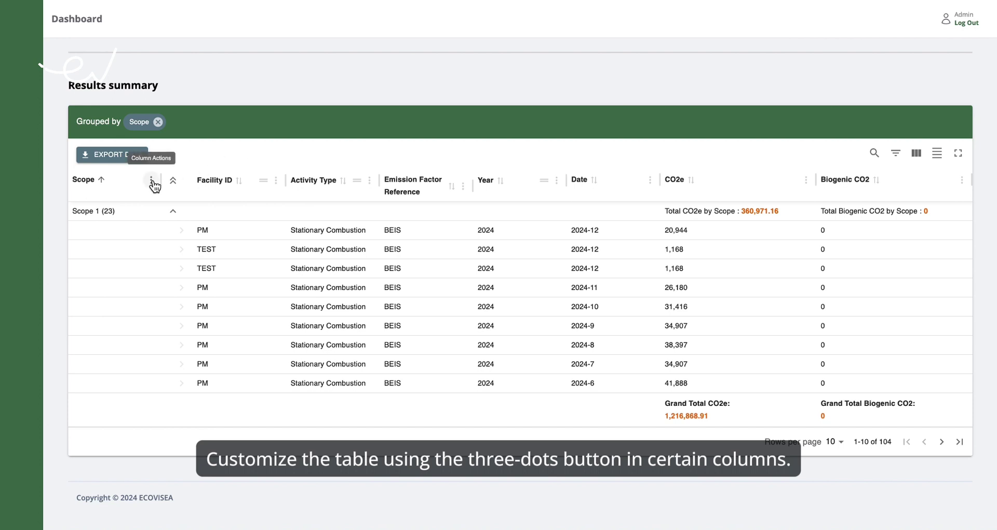
click(275, 182)
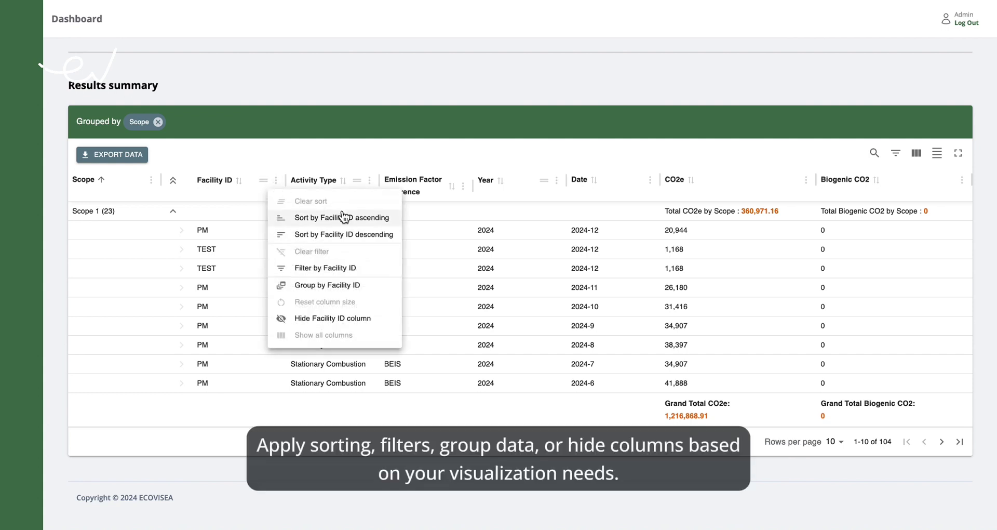